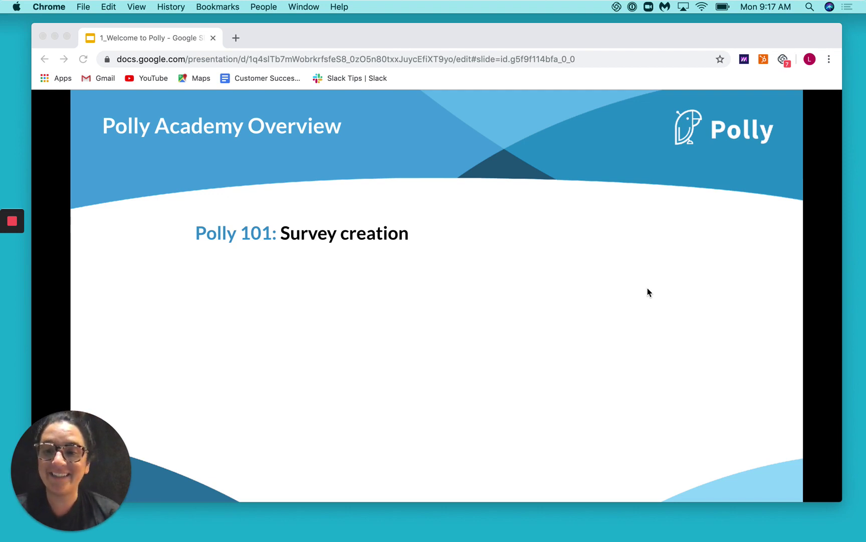
click(815, 529)
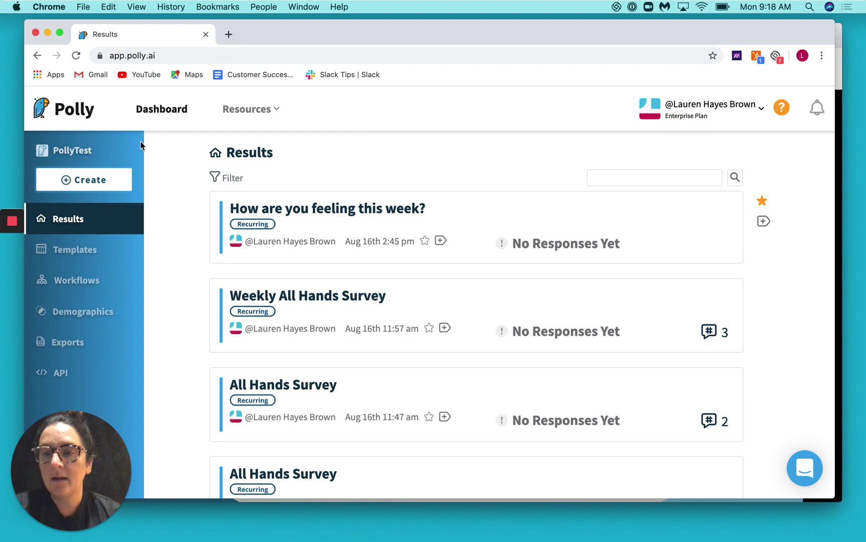
Step: Start a new item with + Create and set its type to Survey instead of Poll
click(101, 185)
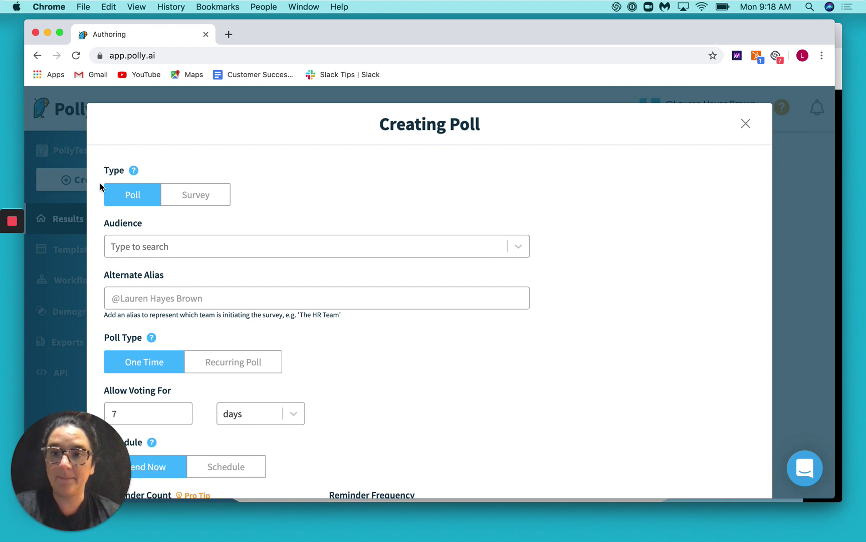
scroll(99, 186, down, 1)
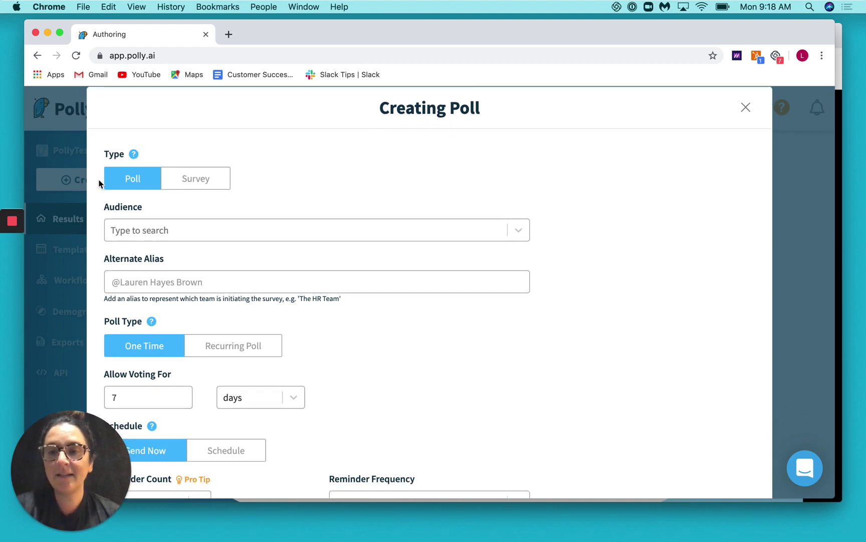
click(203, 176)
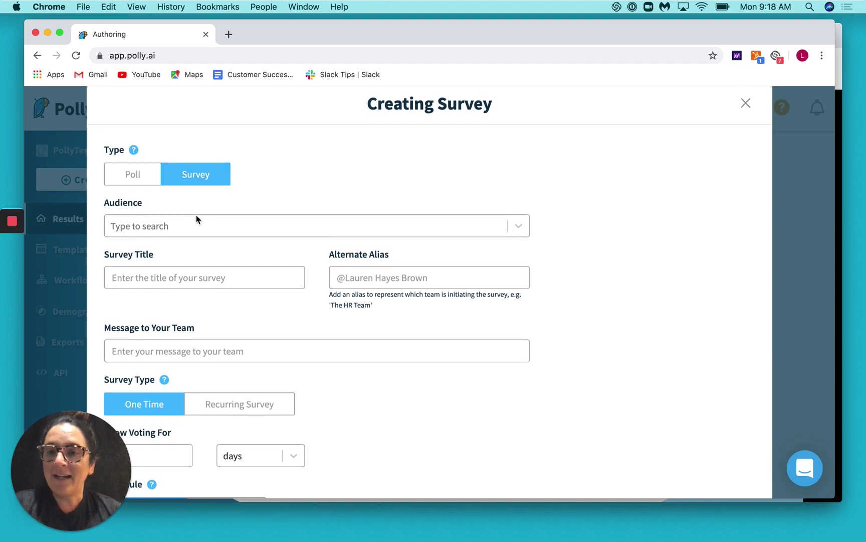
scroll(196, 215, down, 2)
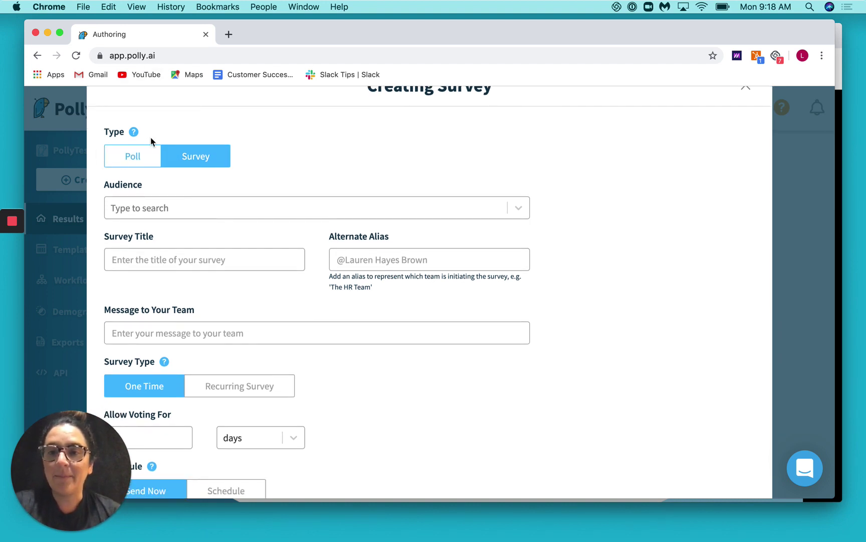
Step: Search the Audience field by channel name and pick the #-test Slack channel
click(194, 209)
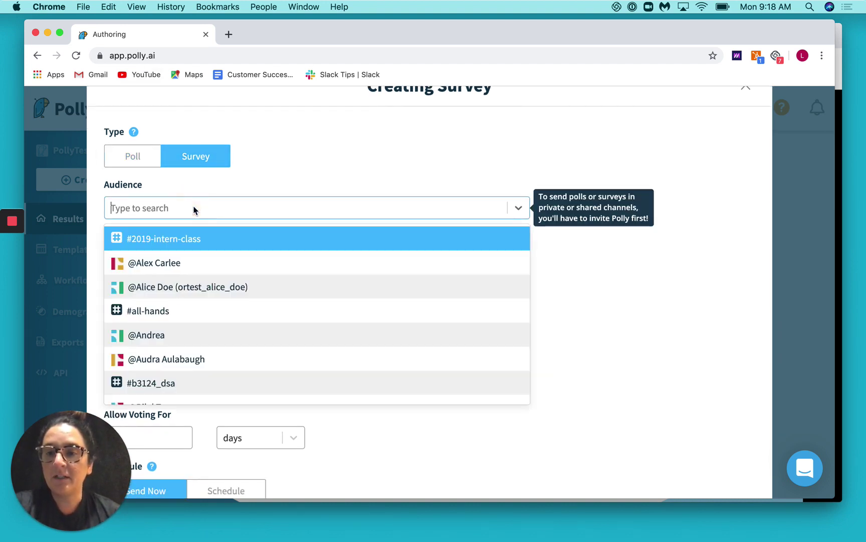
text(lauren)
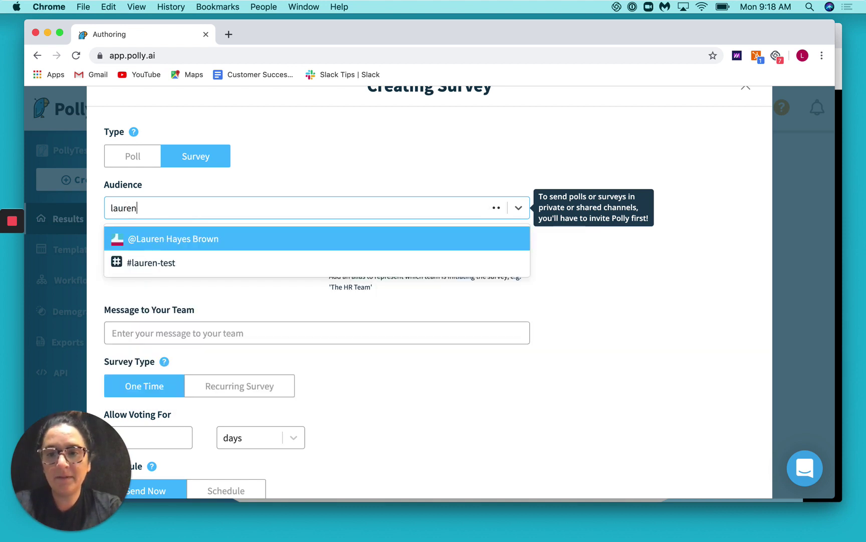
click(152, 257)
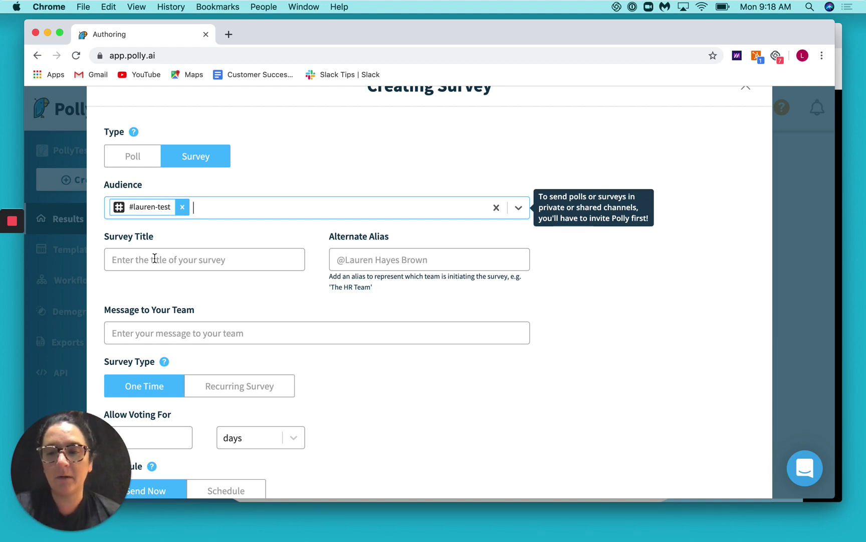
scroll(155, 257, down, 1)
Step: Enter title 'All Hands Survey' and team message 'Review our latest all hands survey!'
click(140, 230)
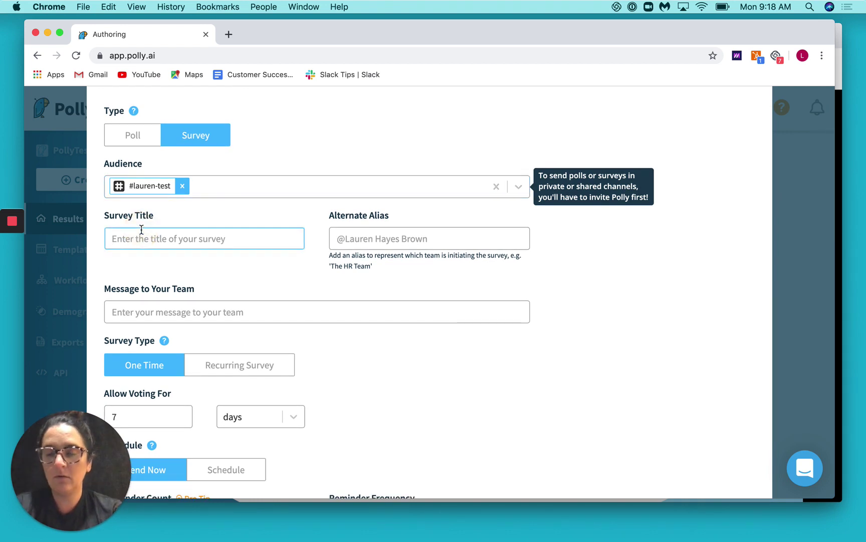
text(All )
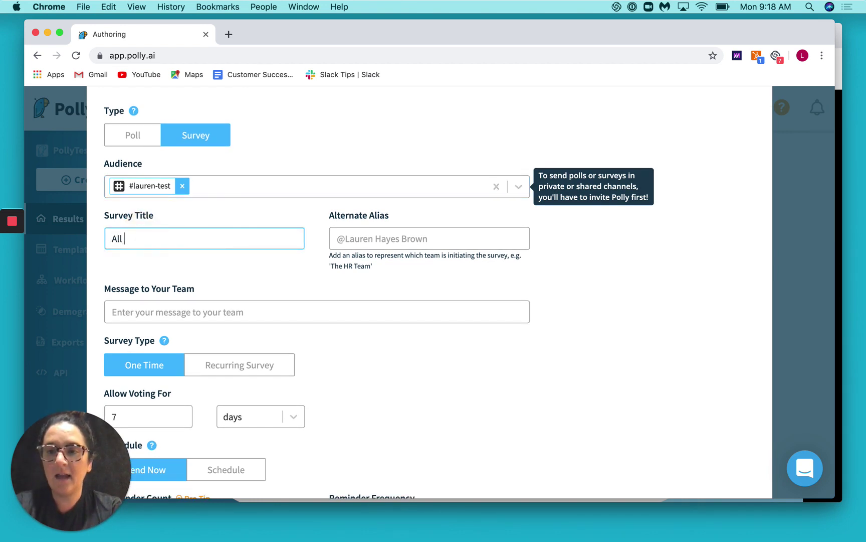
text(Hands Survey)
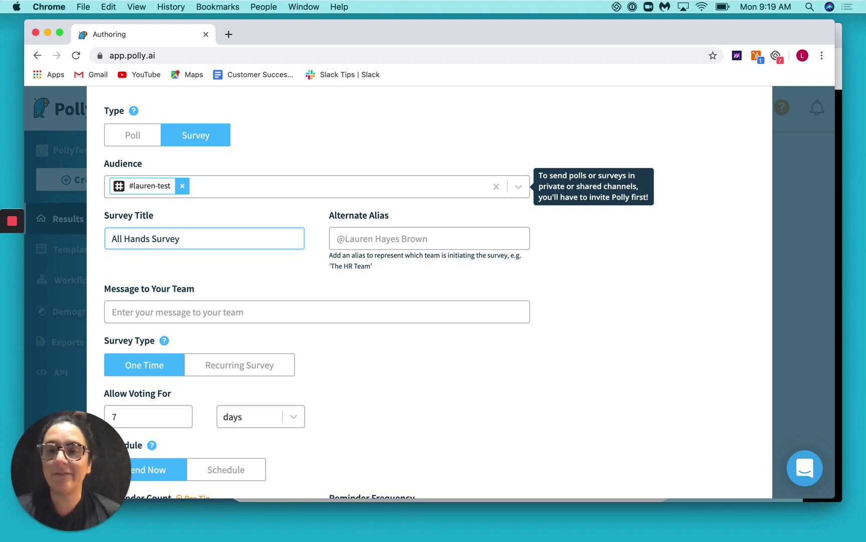
scroll(50, 239, down, 1)
click(184, 275)
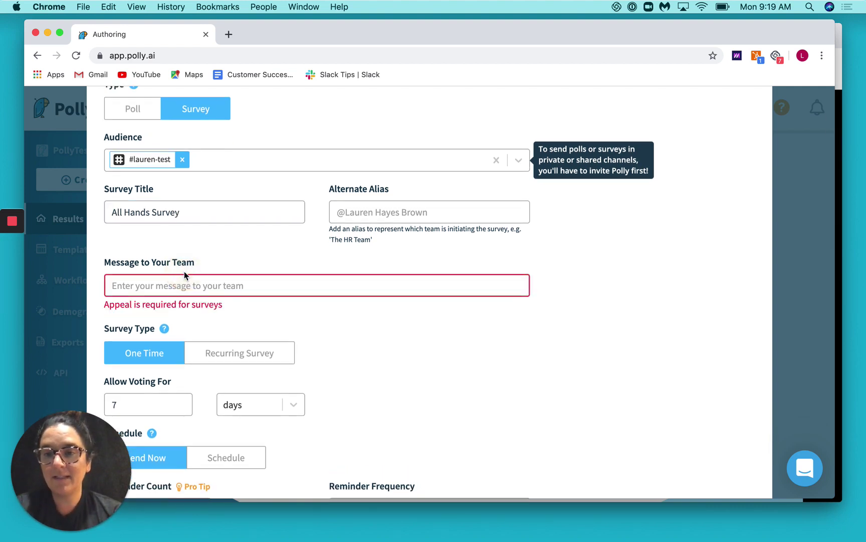
text(Rev)
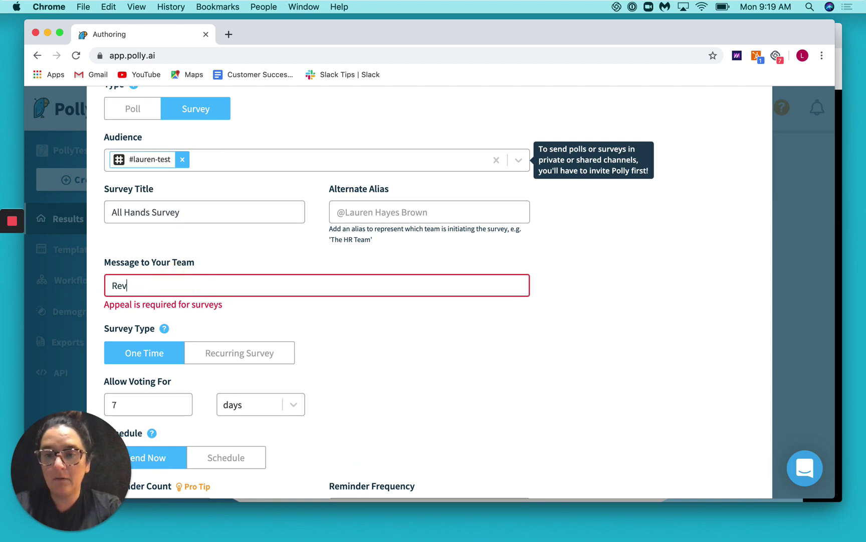
text(iew our latest all ha)
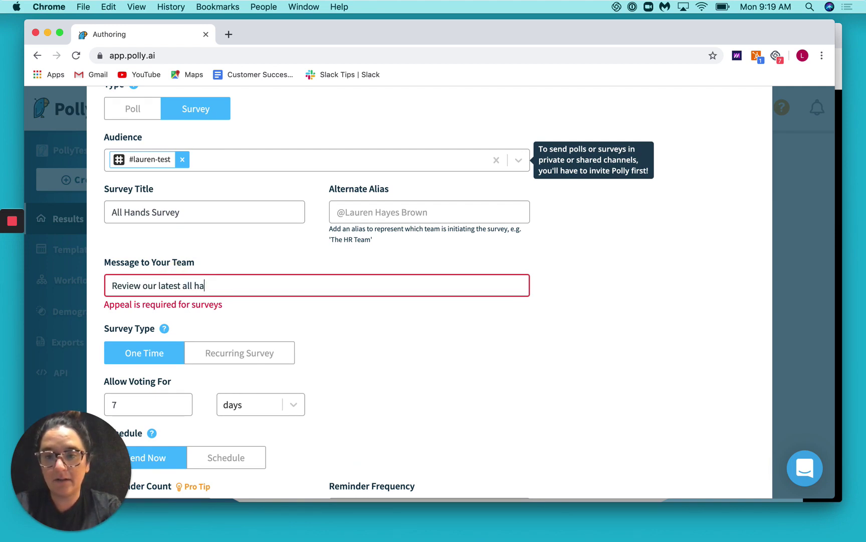
text(nds survey!)
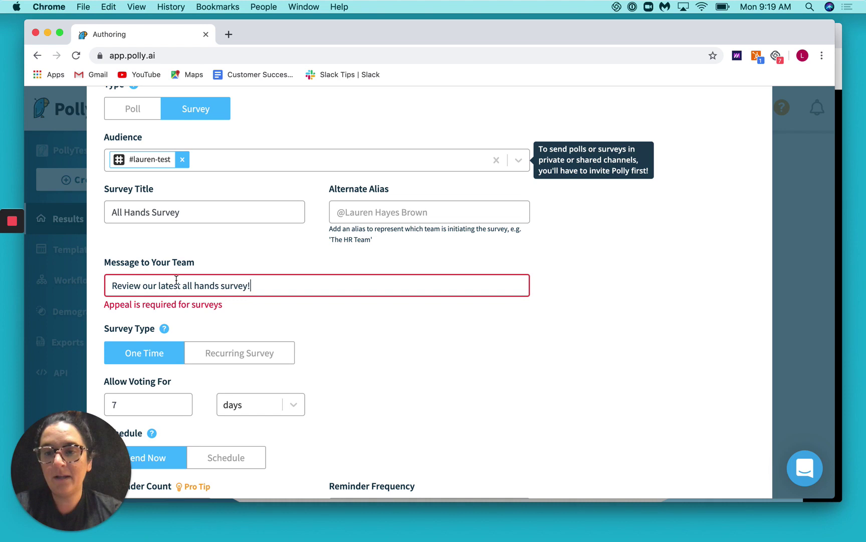
click(237, 312)
scroll(237, 312, down, 5)
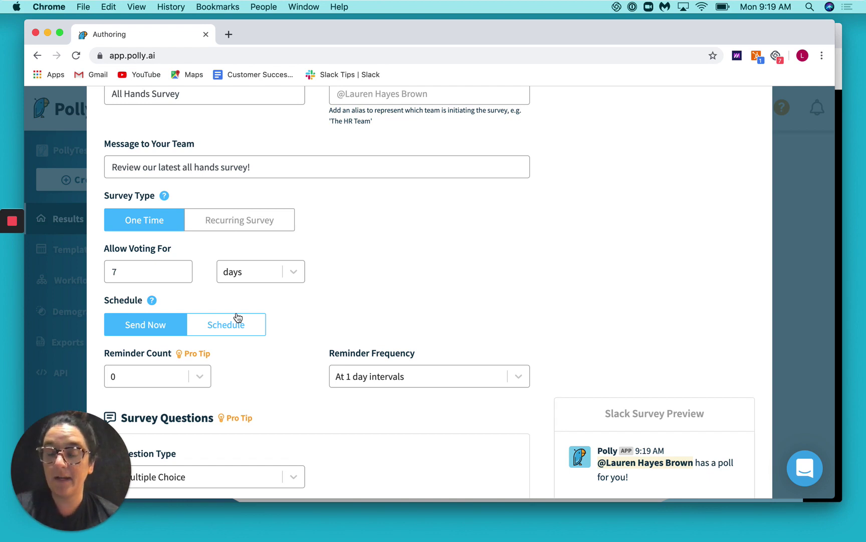
Step: Make the survey a Recurring Survey with Weekly frequency
click(239, 224)
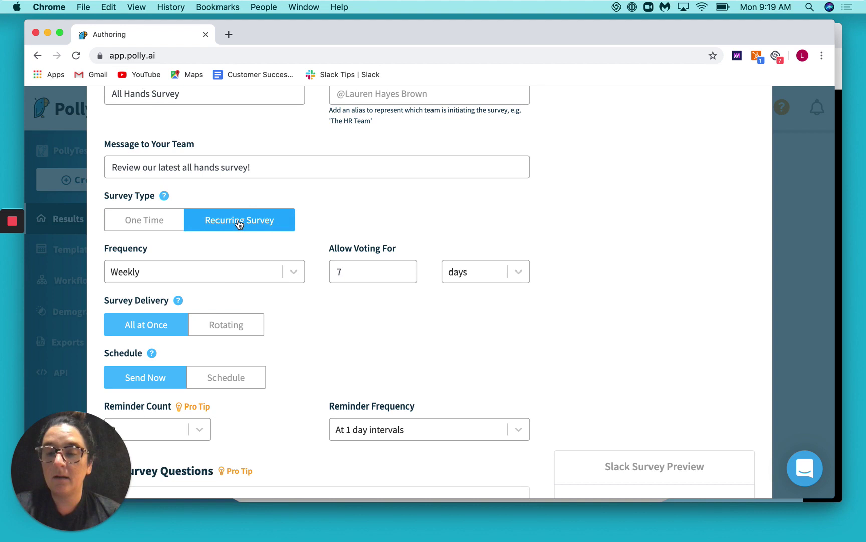
scroll(239, 225, down, 3)
click(219, 200)
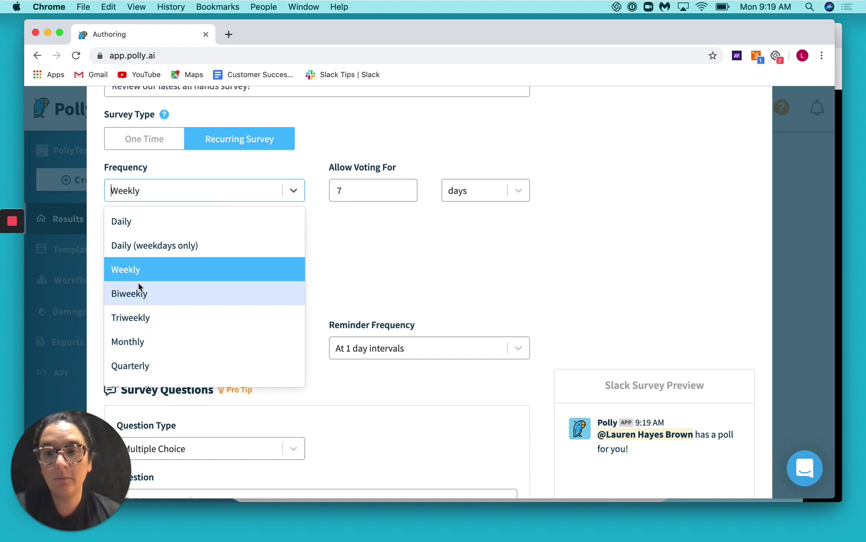
click(137, 269)
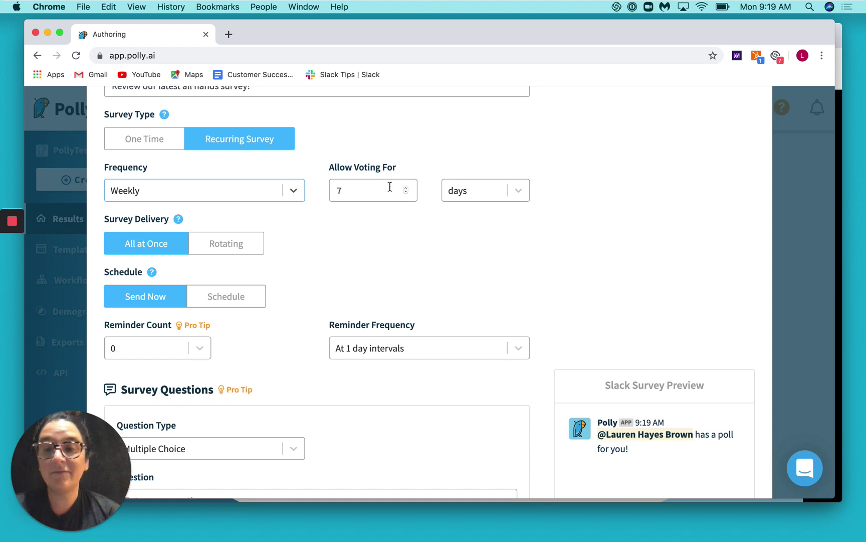
Step: Keep Allow Voting For at 7 days after briefly trying 3
click(360, 188)
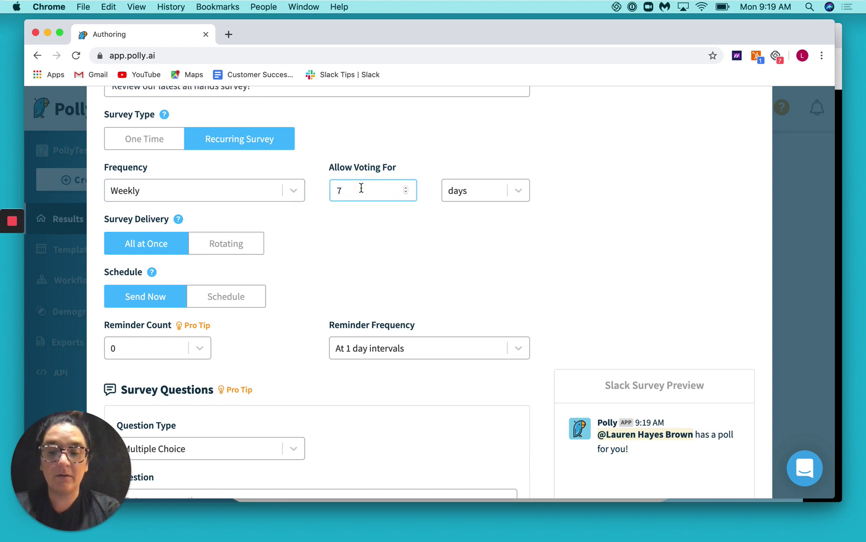
key(BackSpace)
text(3)
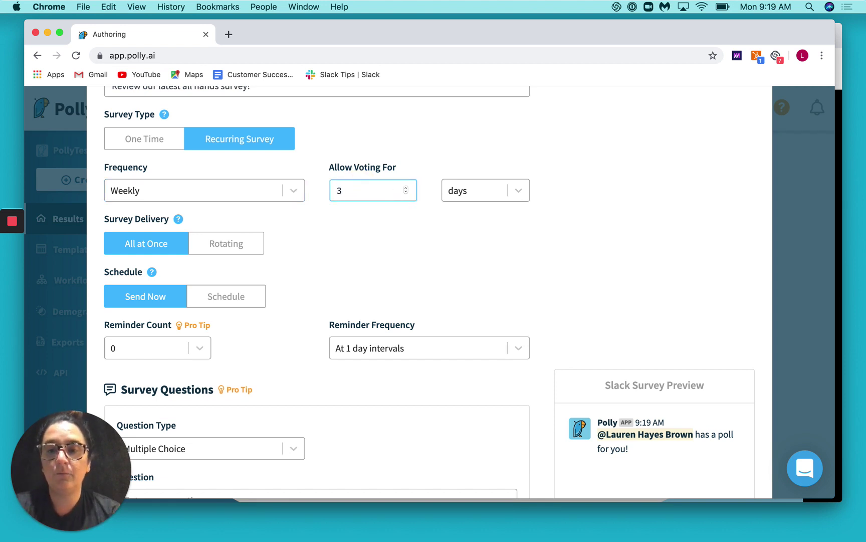
key(BackSpace)
text(7)
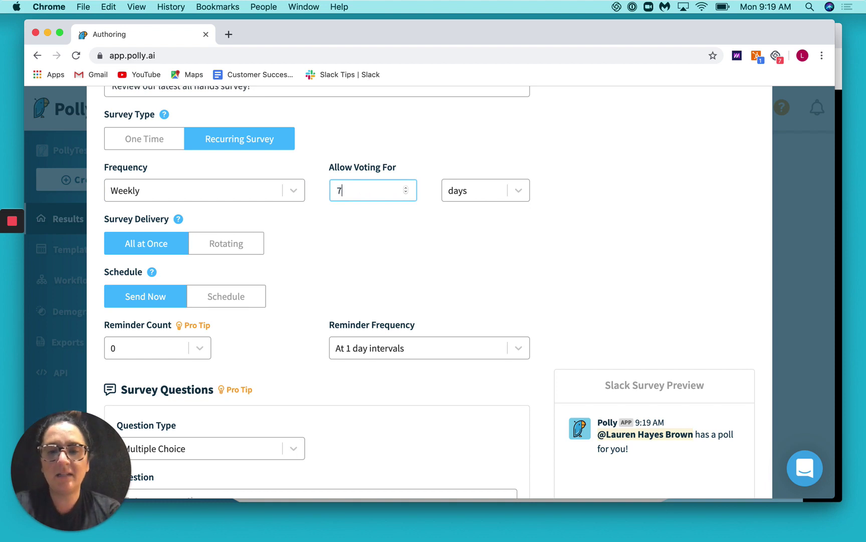
click(355, 225)
scroll(355, 227, down, 2)
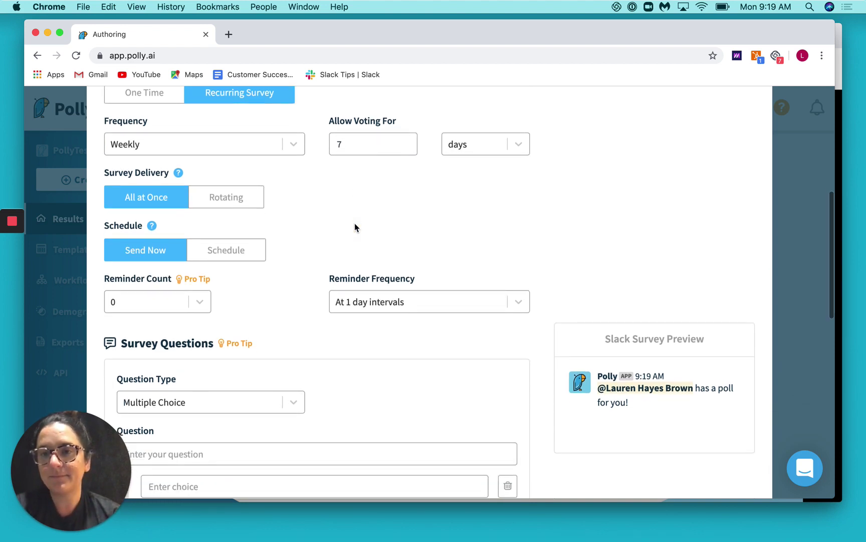
Step: Keep question delivery at All at Once after trying rotation, then scroll to Survey Questions
scroll(355, 228, down, 2)
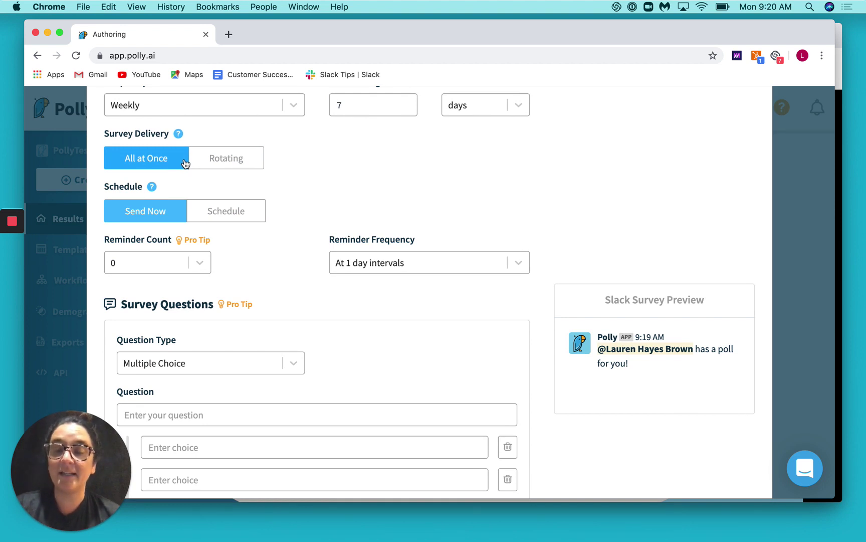
click(225, 160)
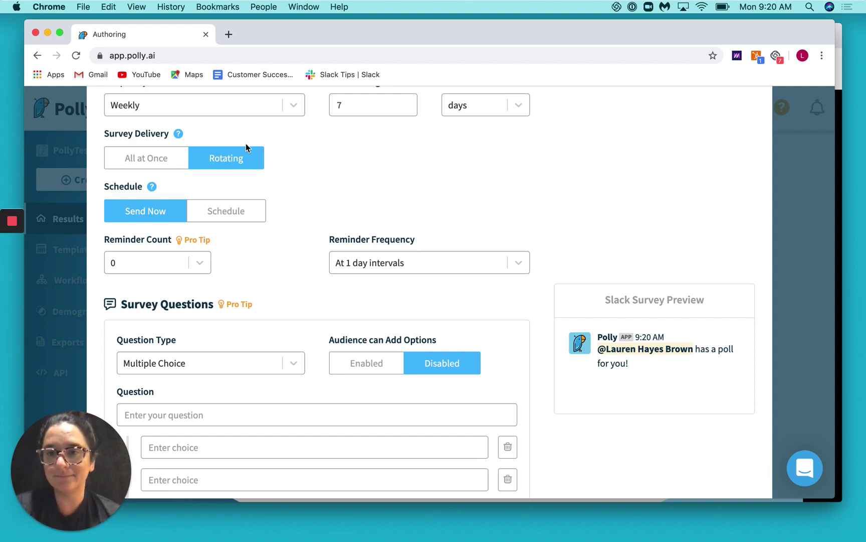
click(159, 157)
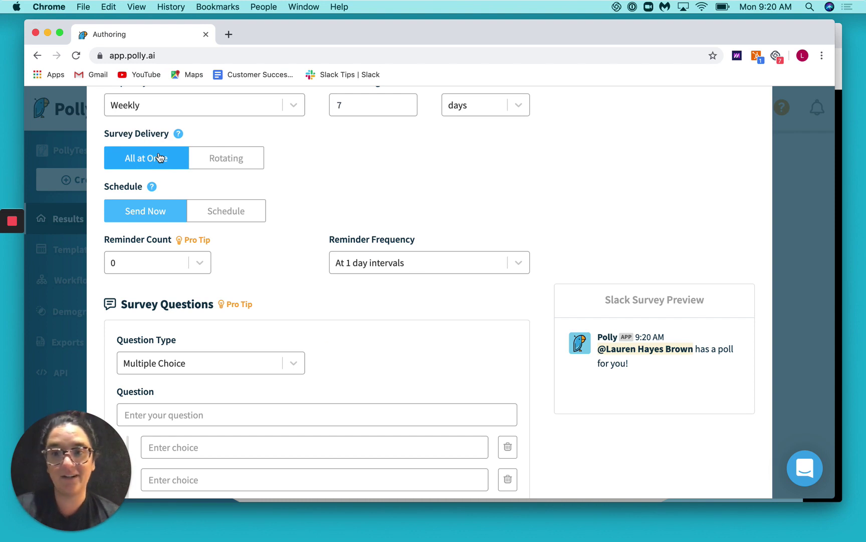
scroll(159, 157, down, 2)
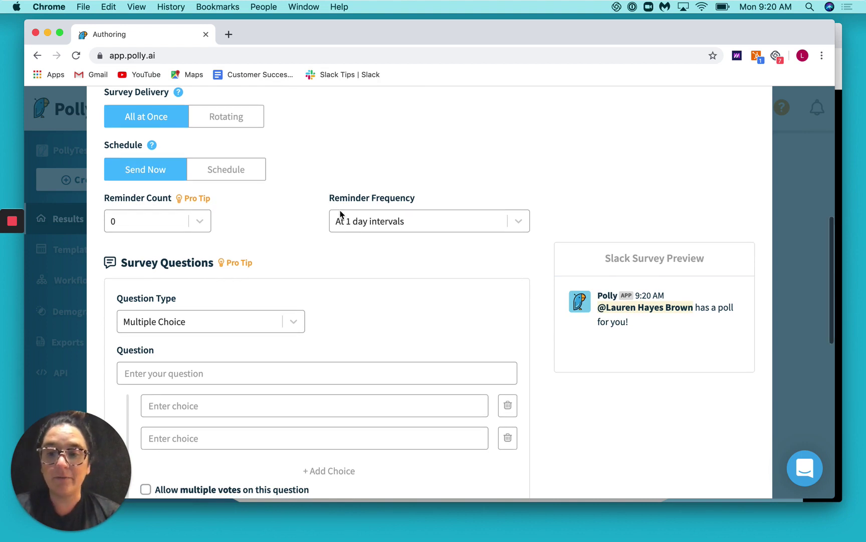
scroll(340, 213, down, 5)
scroll(340, 210, down, 2)
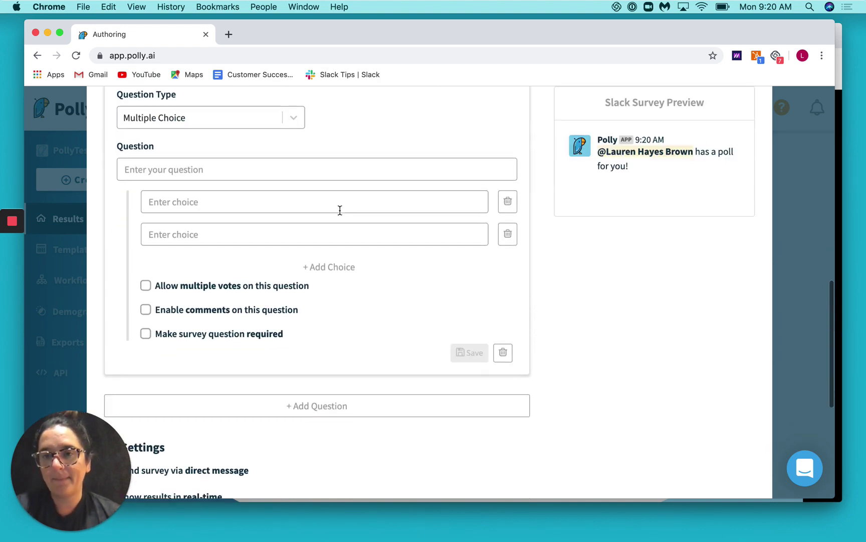
Step: Save a 1-to-5 question reading 'The all hands was a good use of my time'
click(223, 117)
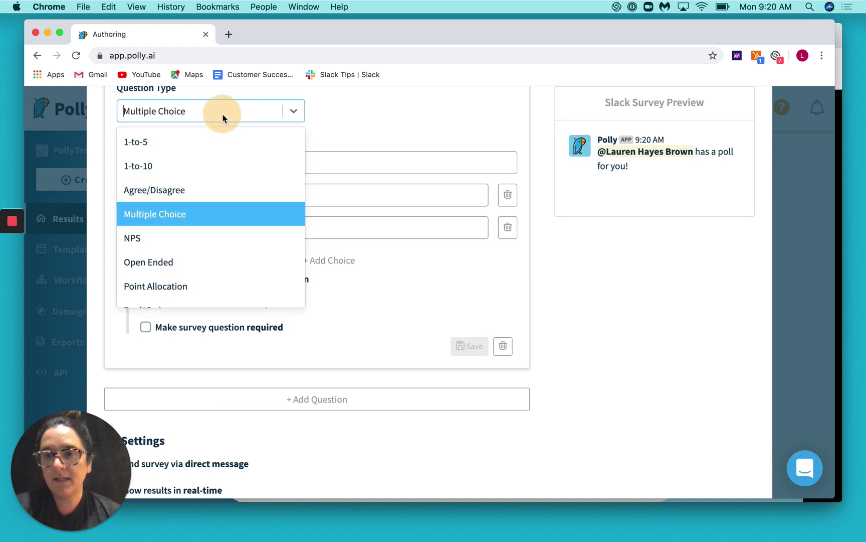
click(195, 143)
scroll(163, 193, up, 1)
scroll(162, 193, down, 4)
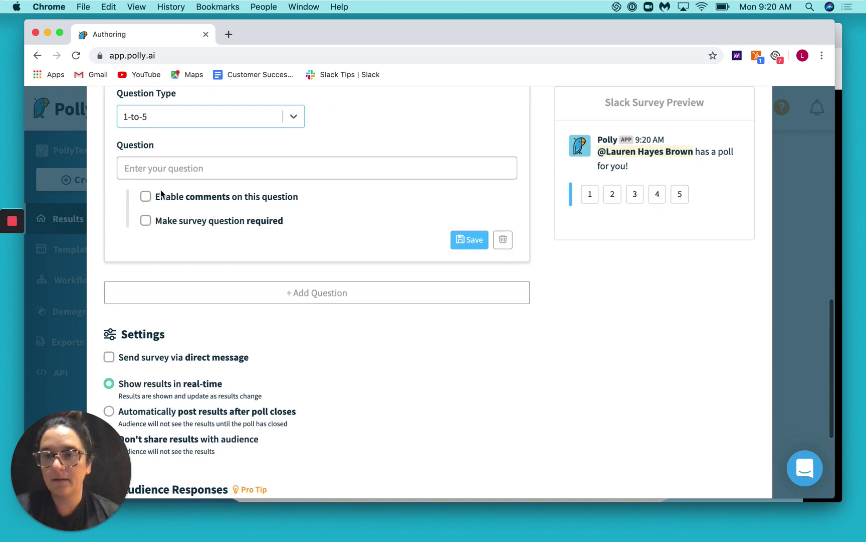
click(131, 166)
text(The al)
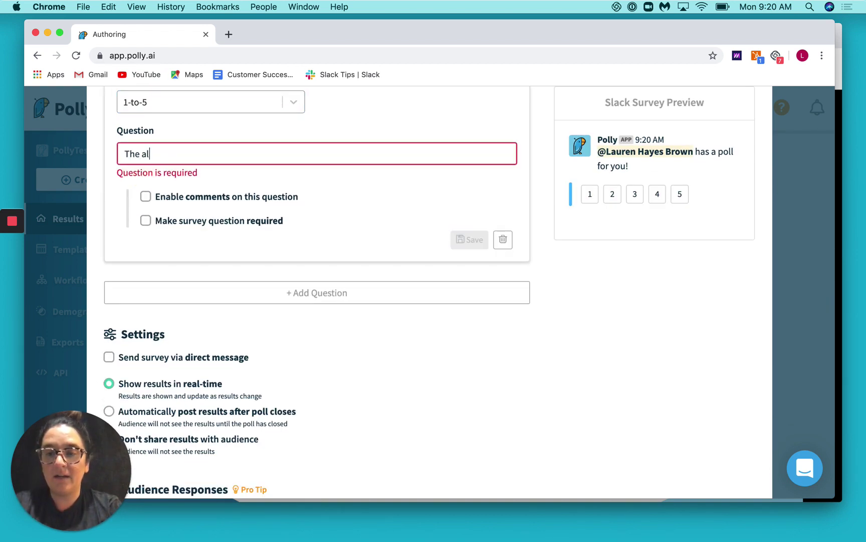
text(l hands was a good use o)
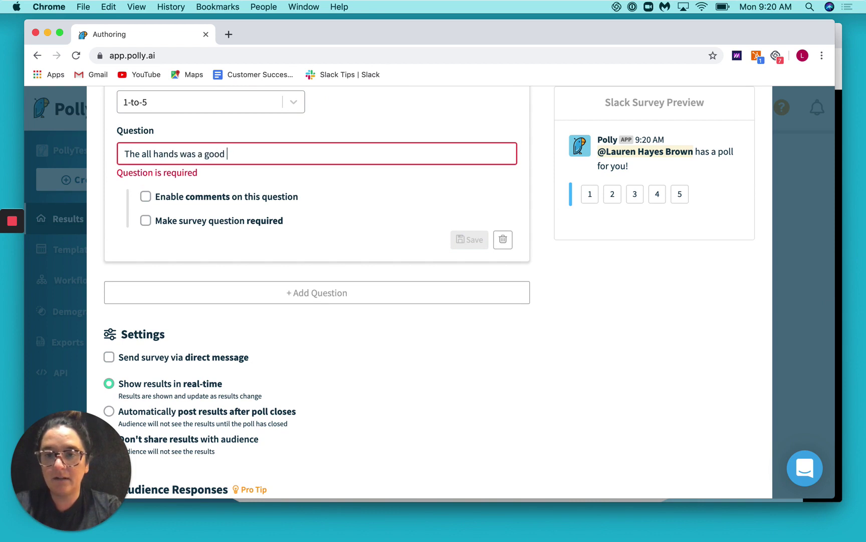
text(time)
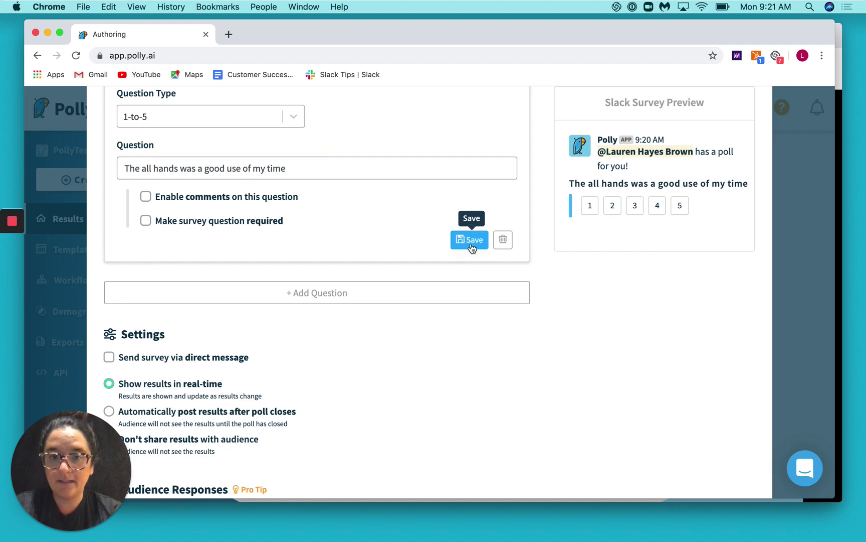
click(470, 239)
Step: Add a second question, 'Who should win employee of the month?'
scroll(301, 101, down, 4)
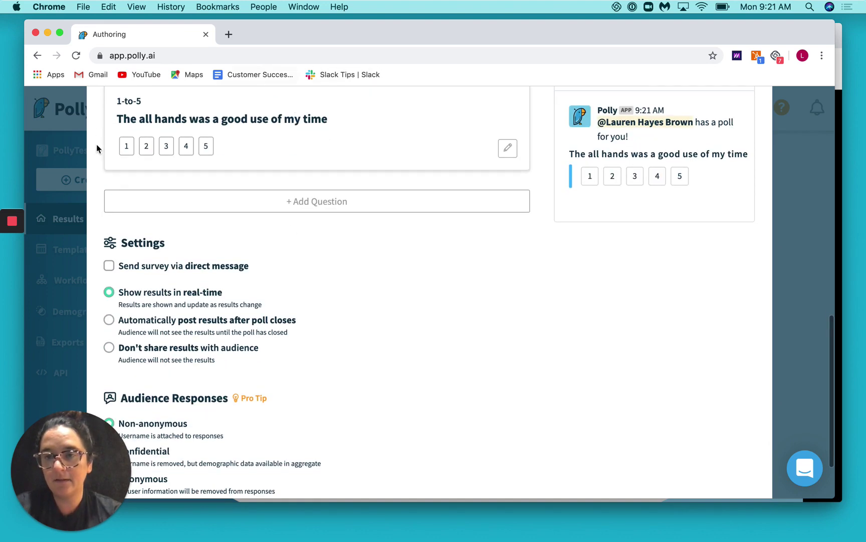
scroll(98, 150, up, 4)
click(331, 298)
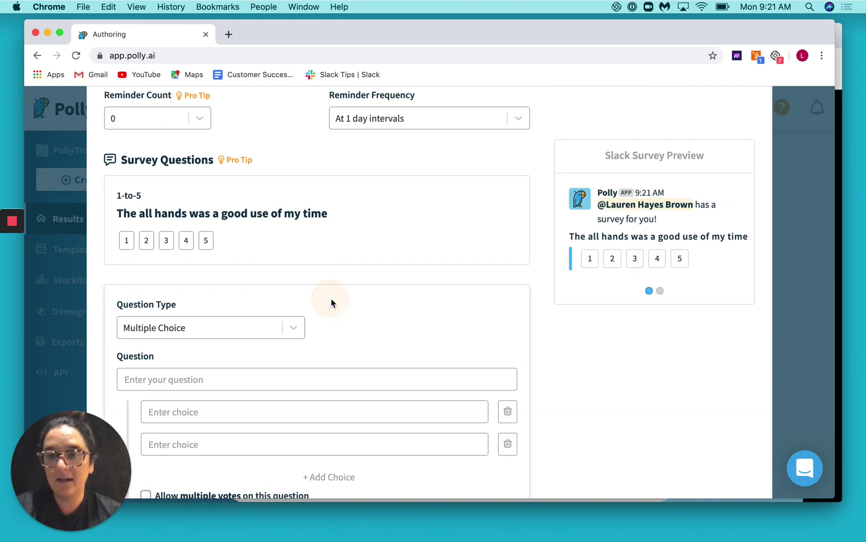
scroll(215, 282, down, 3)
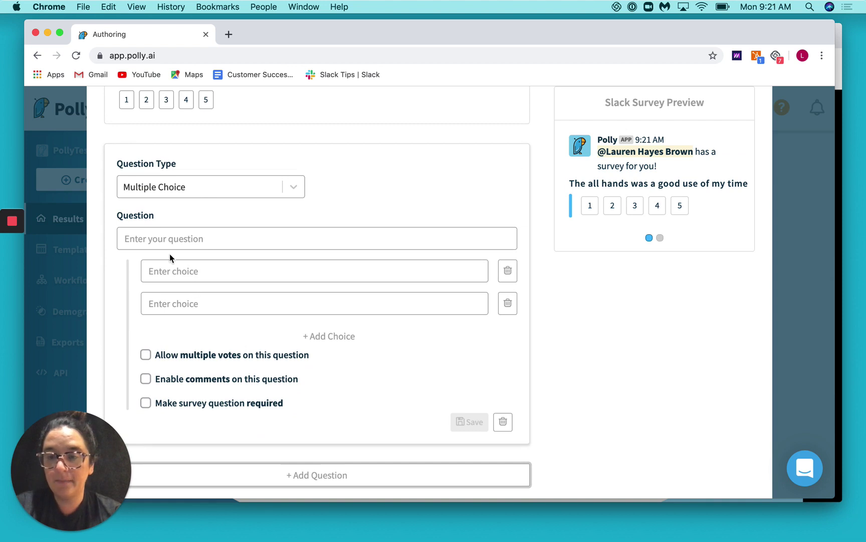
click(157, 236)
text(Who should w)
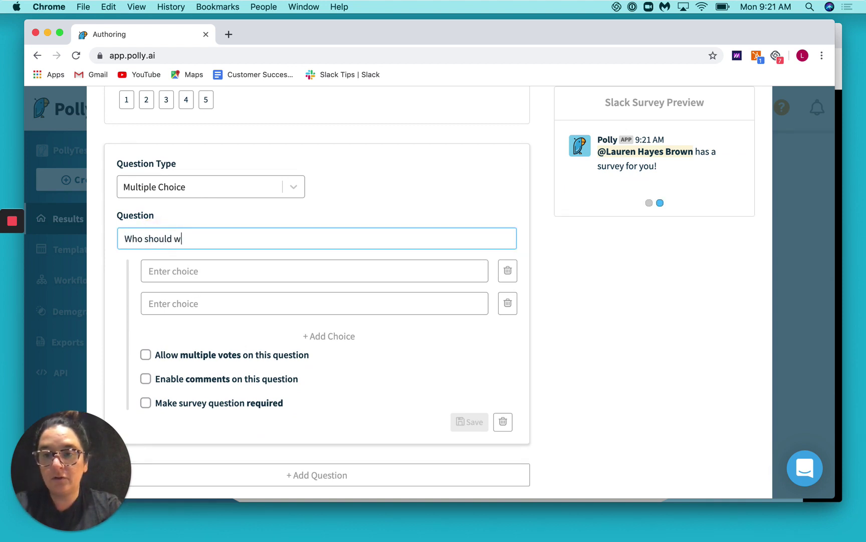
text(in employee of t)
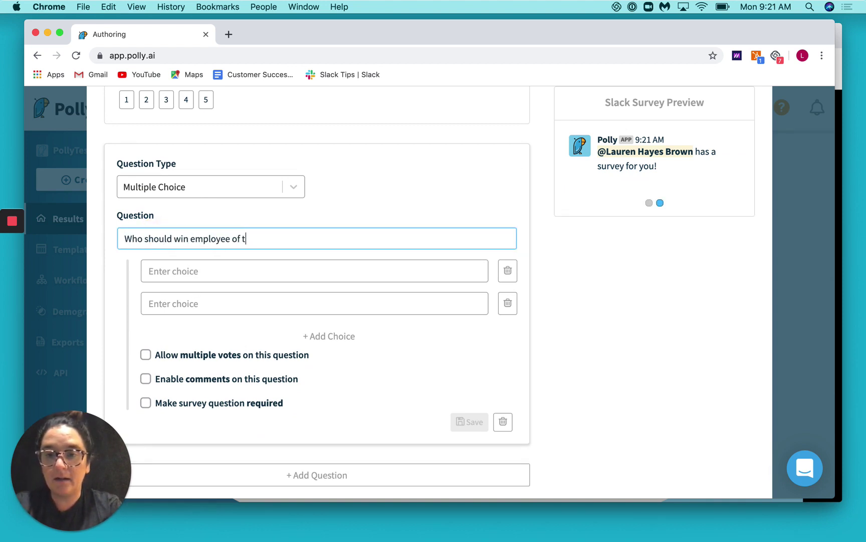
text(he month?)
Step: Enter two employee names as its answer choices and save the multiple-choice question
click(157, 272)
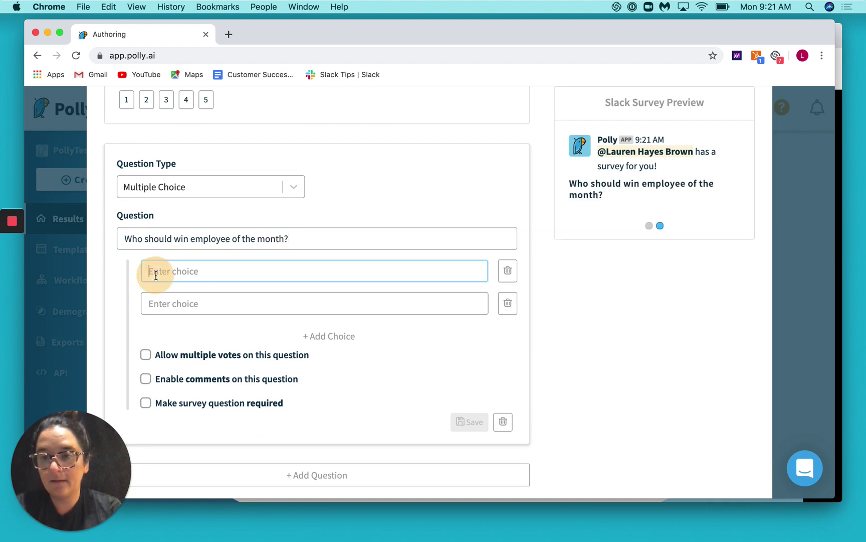
text(Lauren)
click(236, 293)
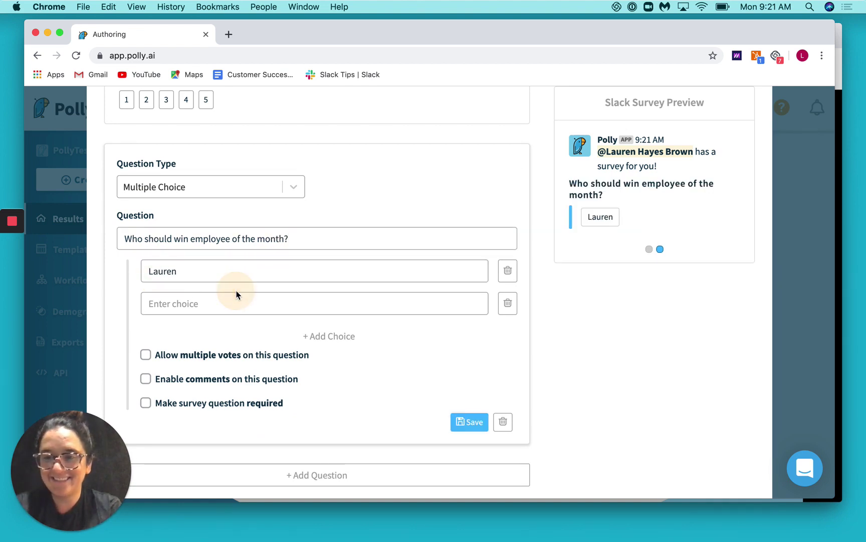
click(219, 306)
text(George)
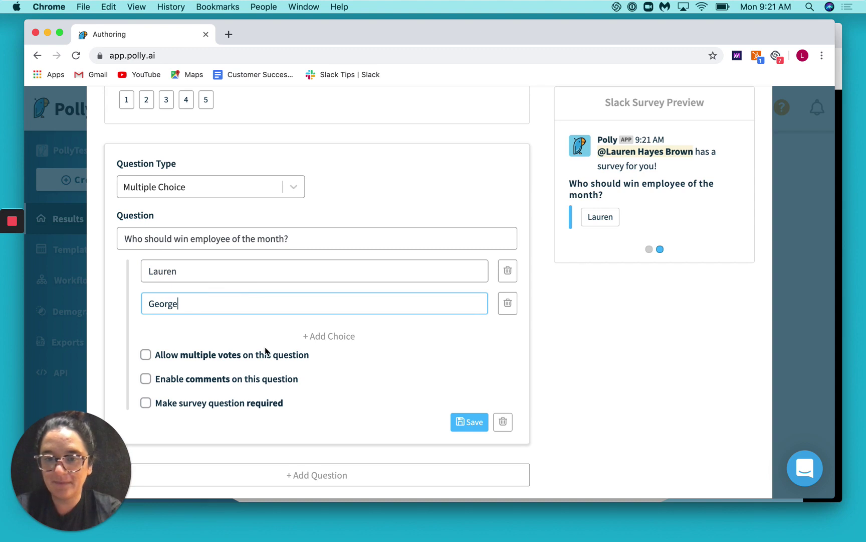
scroll(261, 356, down, 3)
click(470, 355)
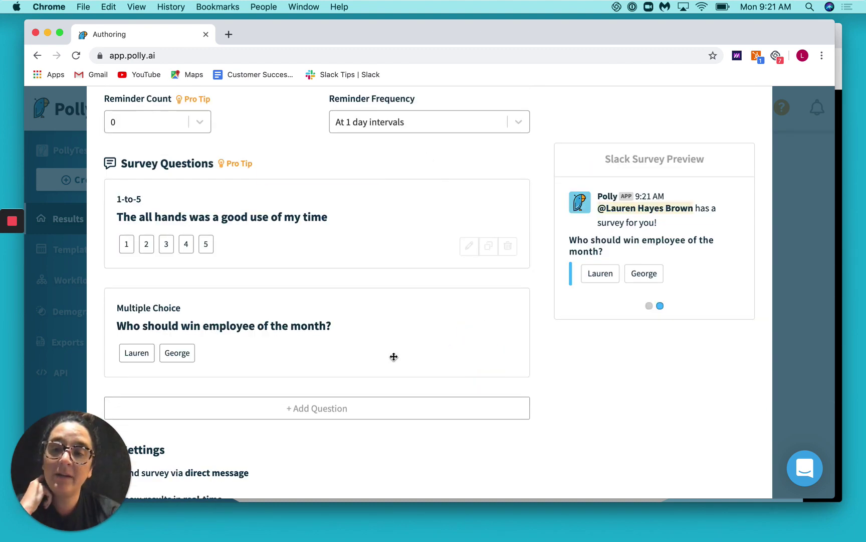
Step: Send the survey from the bottom of the form to get Polly's creation confirmation
scroll(241, 186, down, 5)
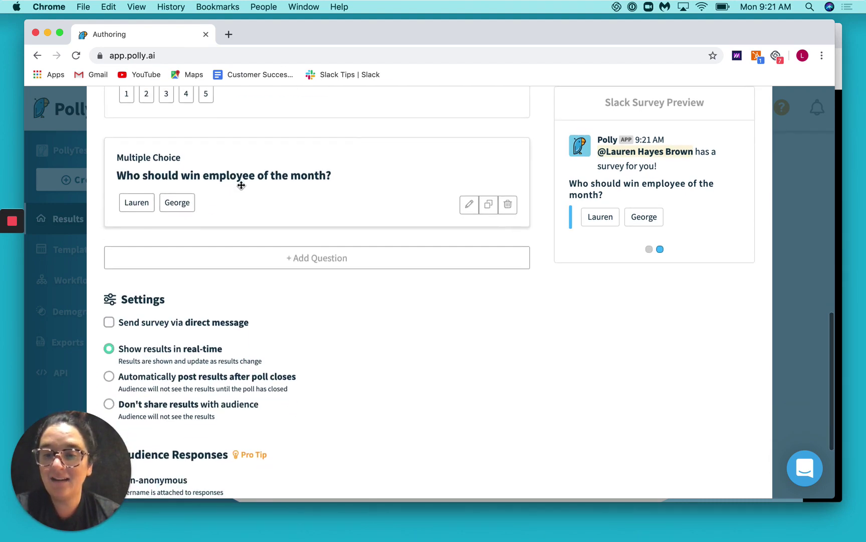
scroll(242, 185, down, 5)
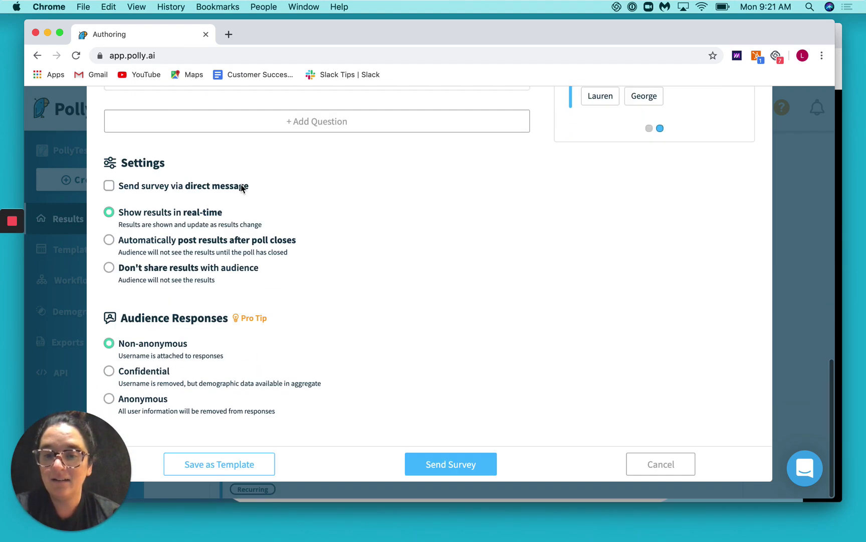
click(455, 465)
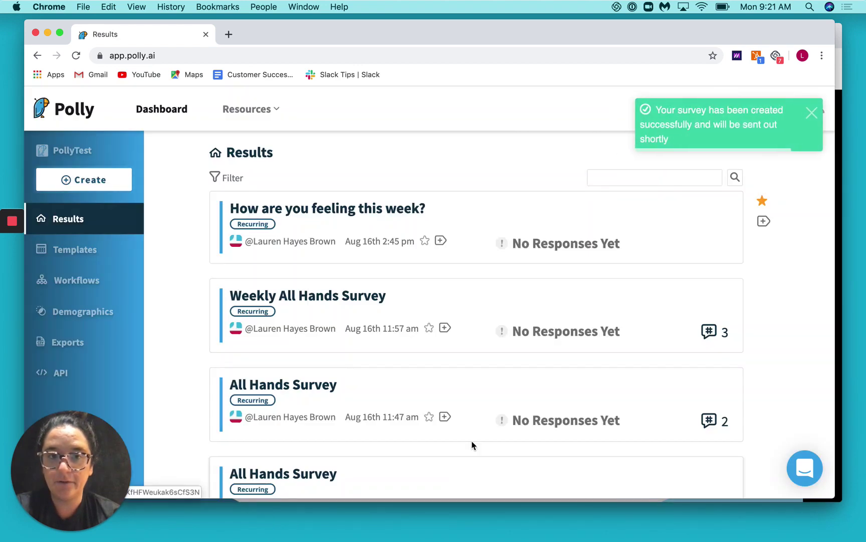
mouse_move(681, 537)
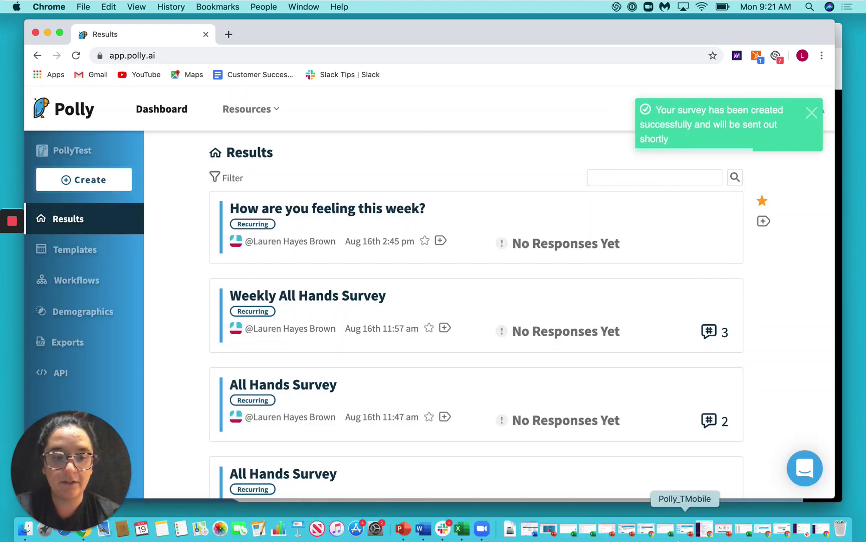
click(828, 537)
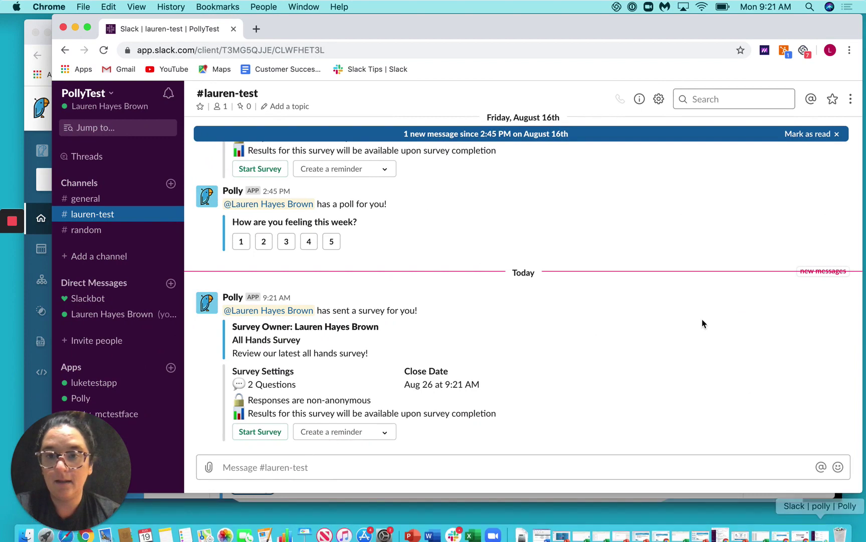
click(593, 137)
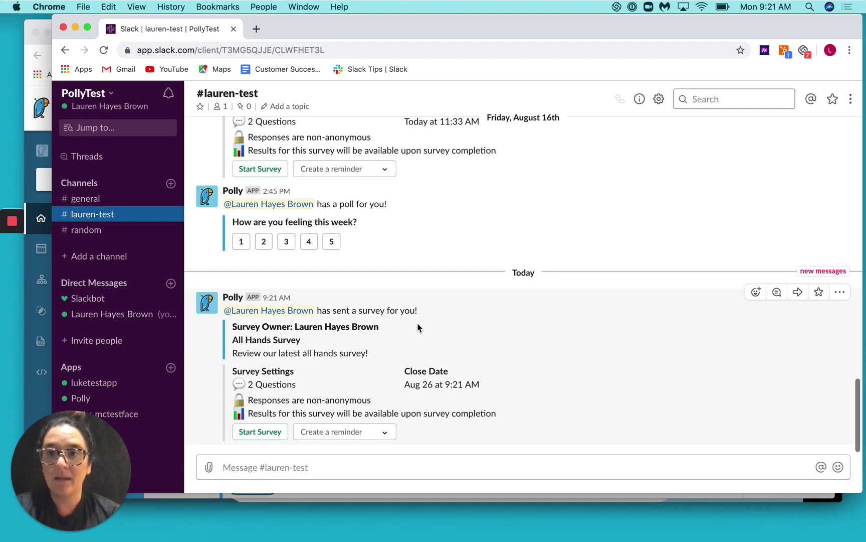
click(75, 27)
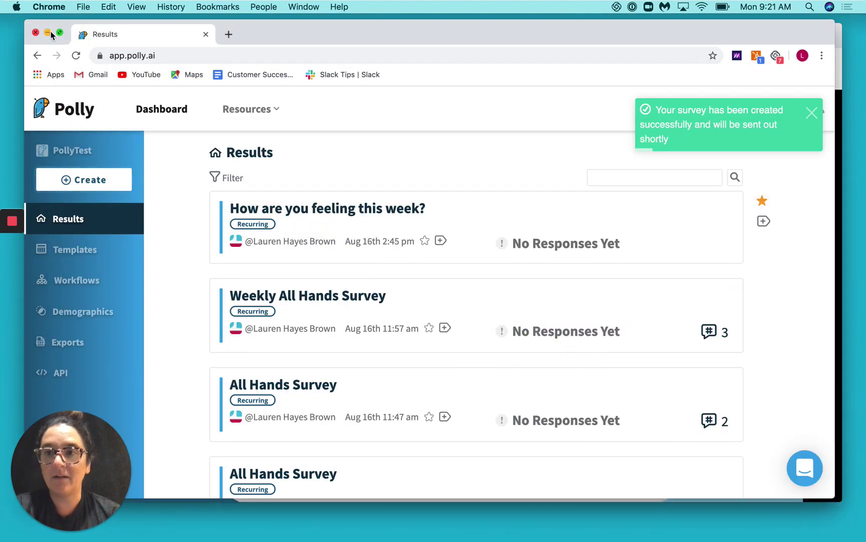
Step: Minimize the Polly window and show Polly 201 on the Polly Academy Overview slide
click(50, 33)
click(394, 227)
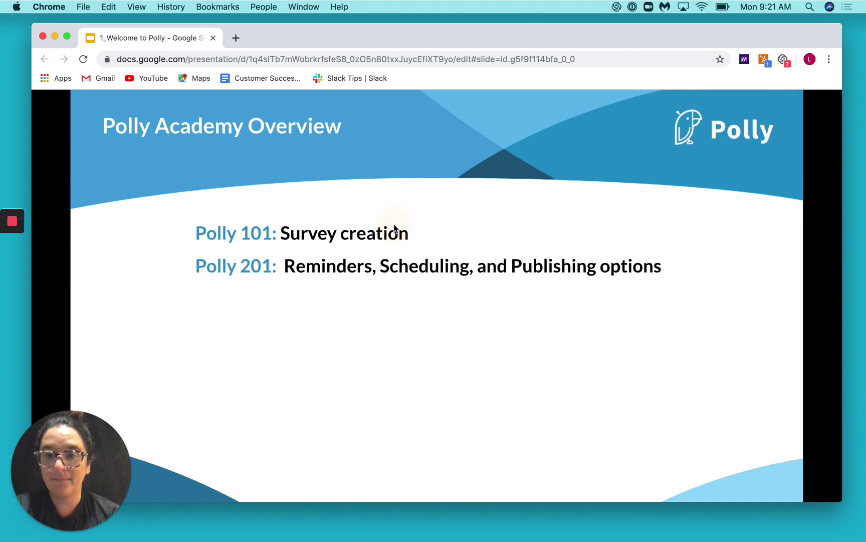